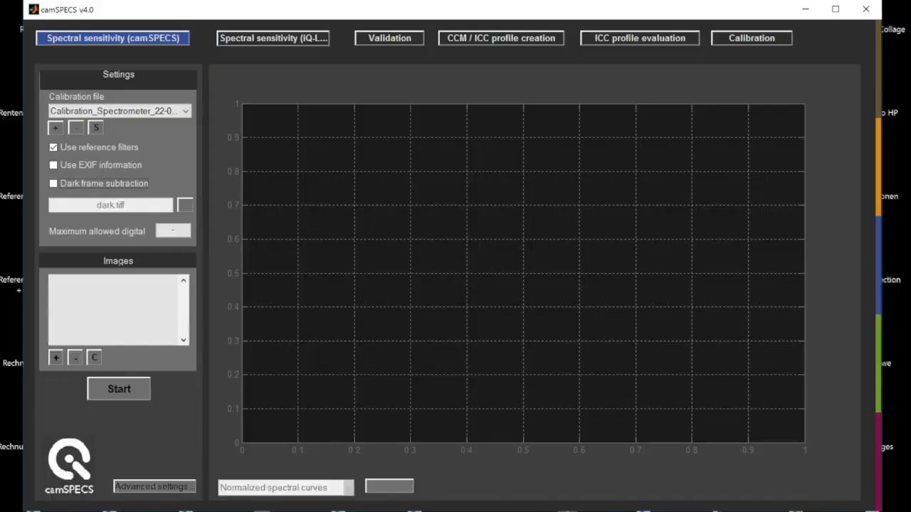
- Enable dark frame subtraction for the camSPECS measurement and choose the converted dark image as the dark frame
click(72, 184)
click(185, 205)
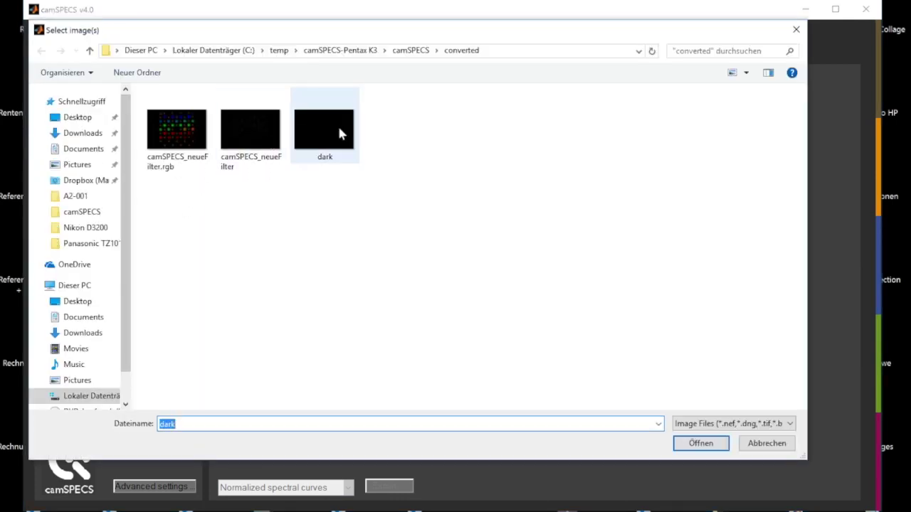
click(334, 124)
click(694, 444)
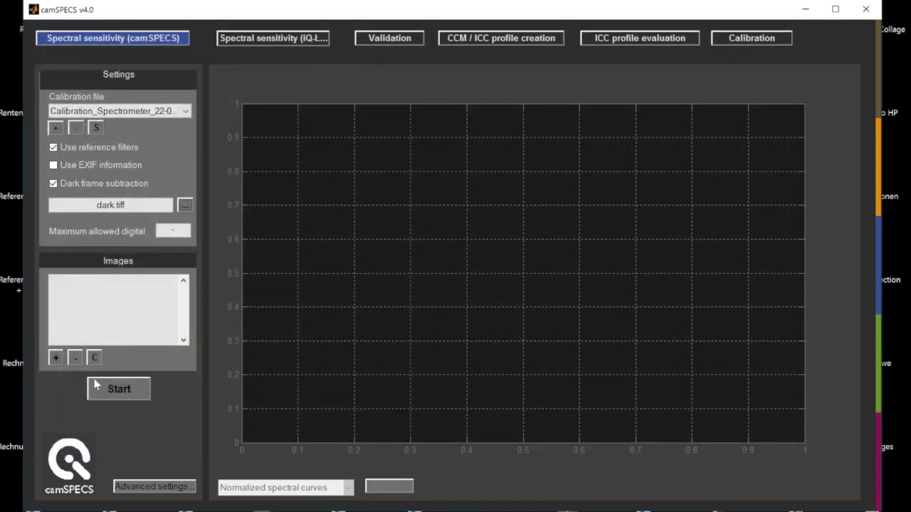
- Add the camSPECS_neueFilter image from temp, camSPECS-Pentax K3, camSPECS, converted to the list of images
click(55, 358)
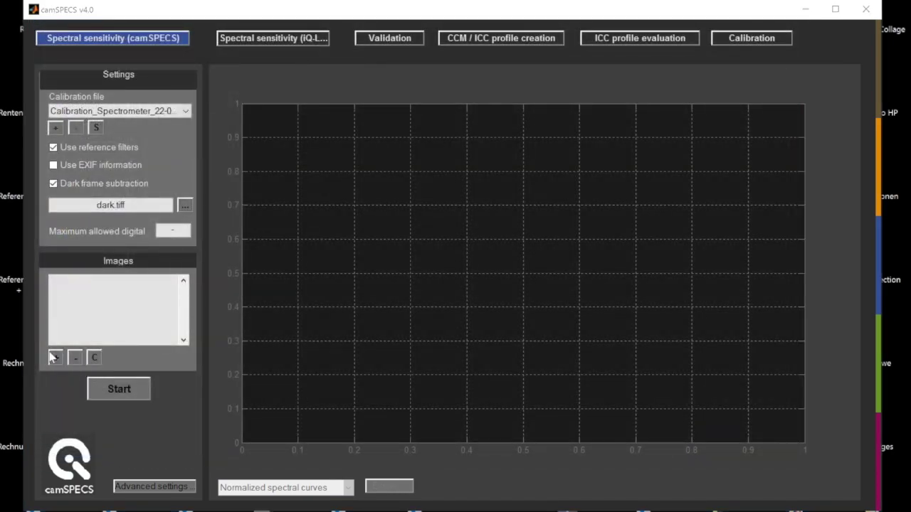
double_click(187, 295)
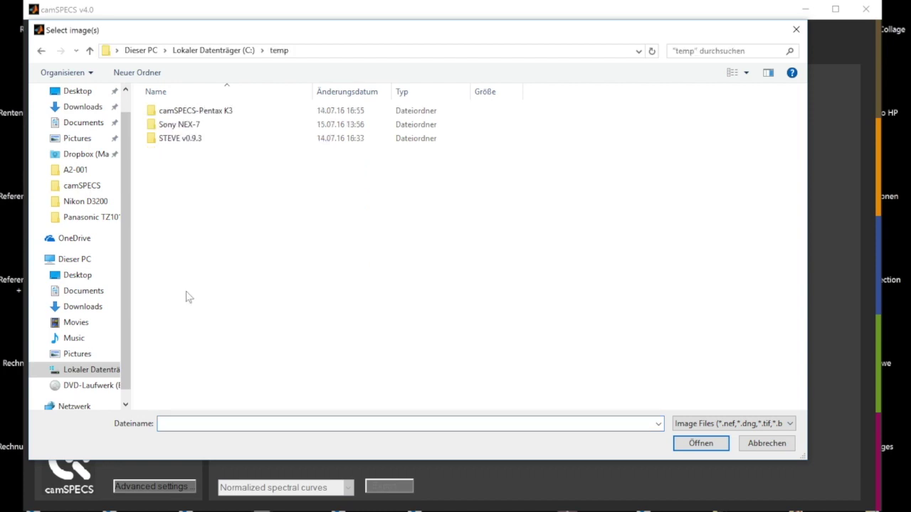
double_click(175, 112)
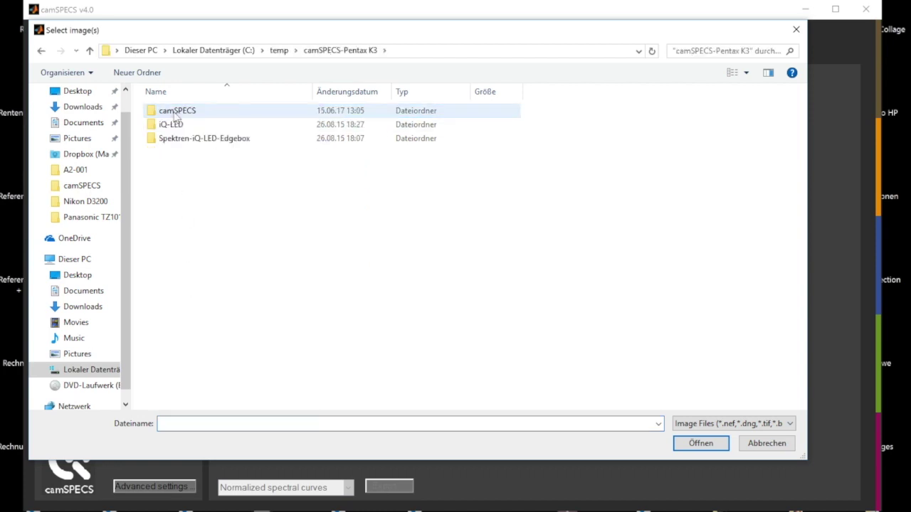
double_click(175, 112)
double_click(173, 108)
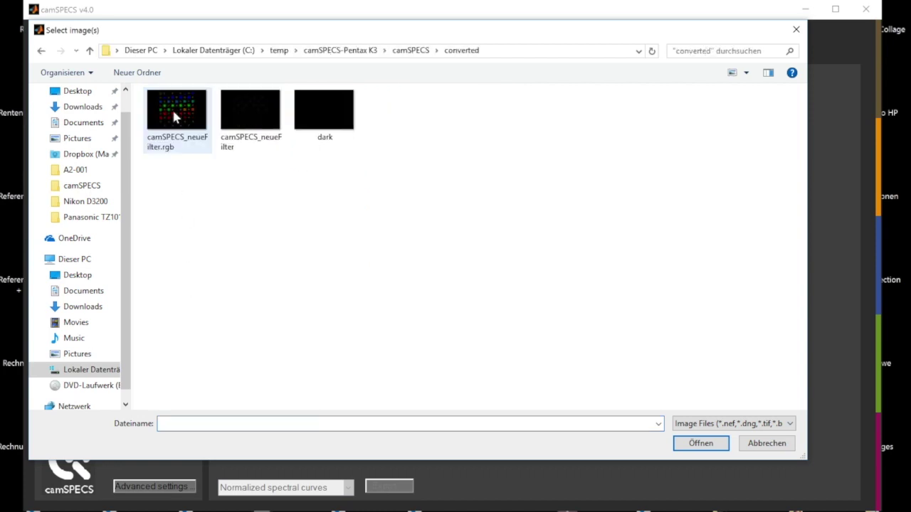
click(242, 119)
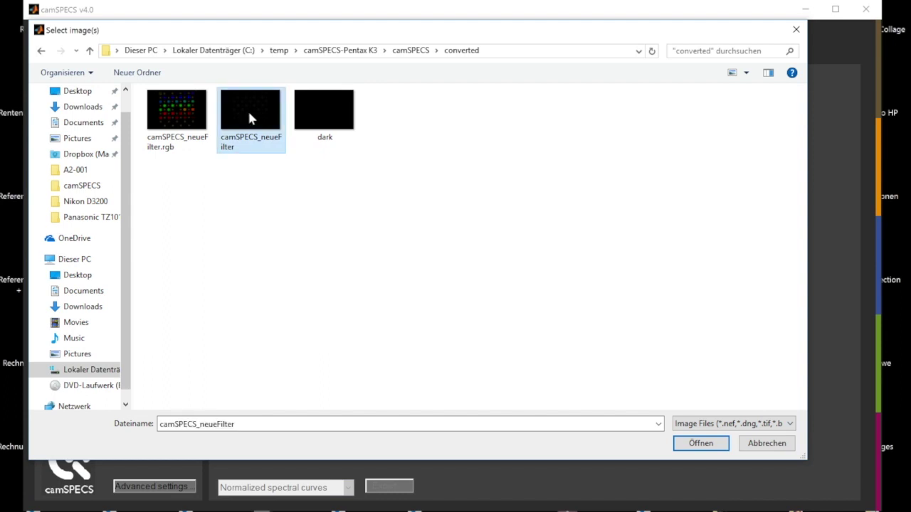
click(699, 443)
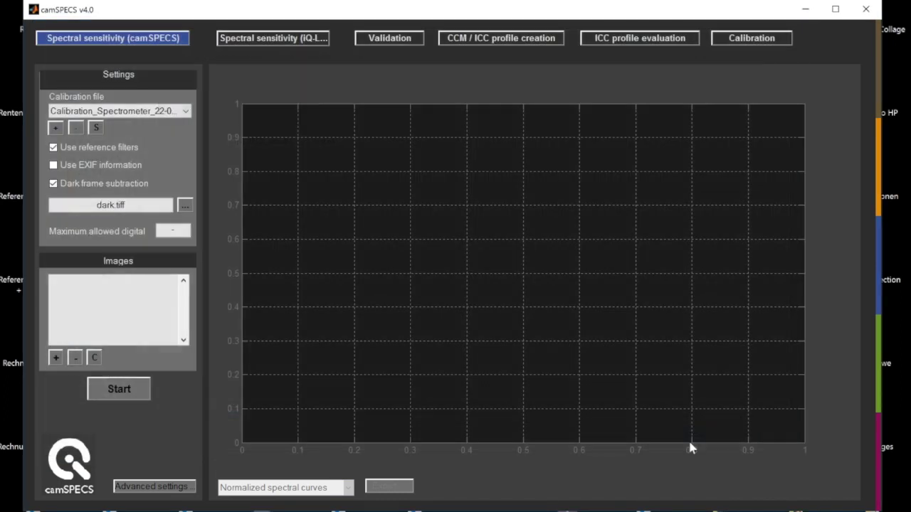
- Run the camSPECS spectral sensitivity measurement and accept the detected filter positions
click(119, 389)
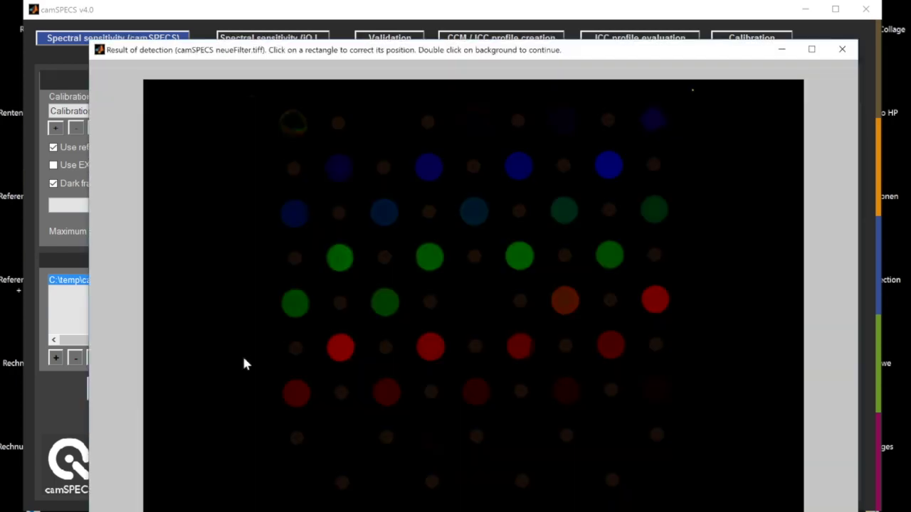
double_click(459, 298)
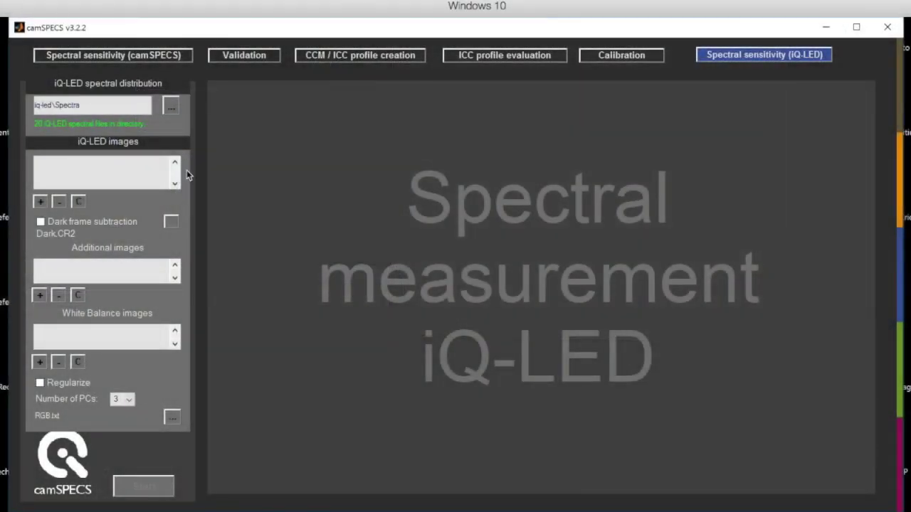
- Add the converted images IMG_9675 through IMG_9694 to the iQ-LED images, leaving out the Dark file
click(39, 203)
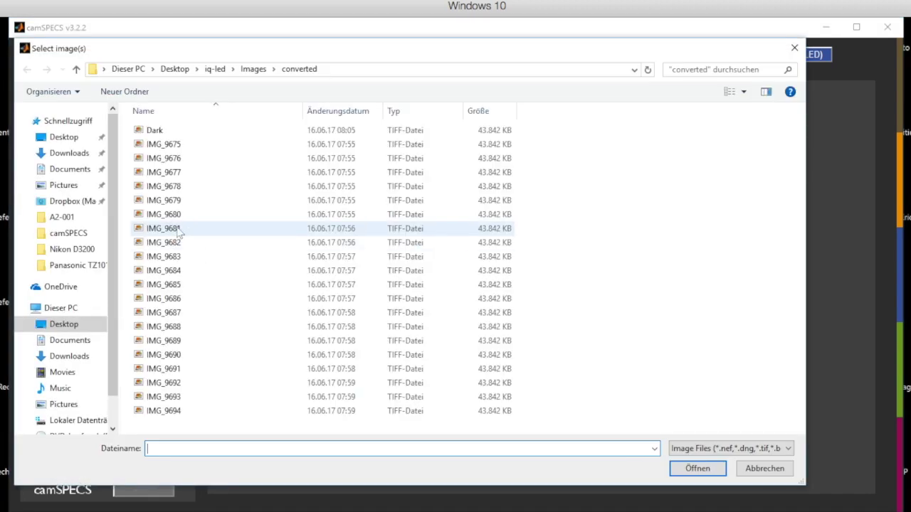
click(154, 131)
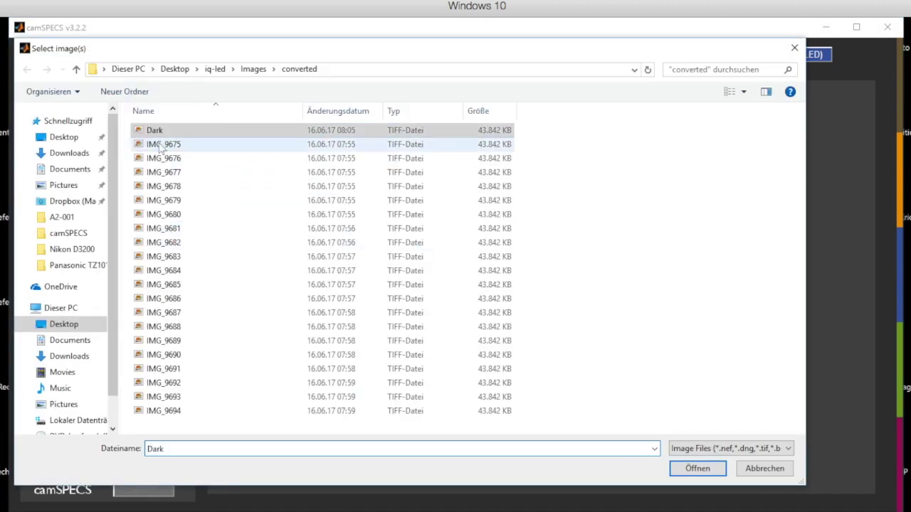
click(160, 145)
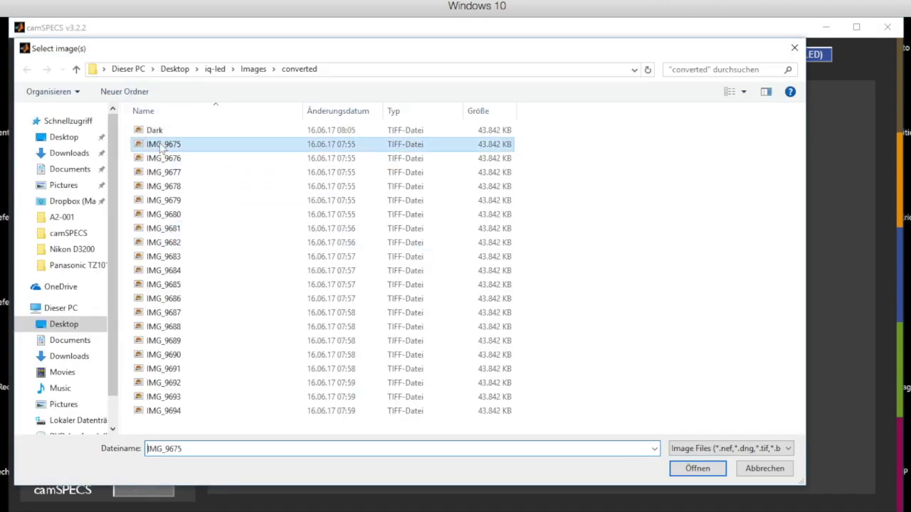
shift+click(163, 411)
click(696, 468)
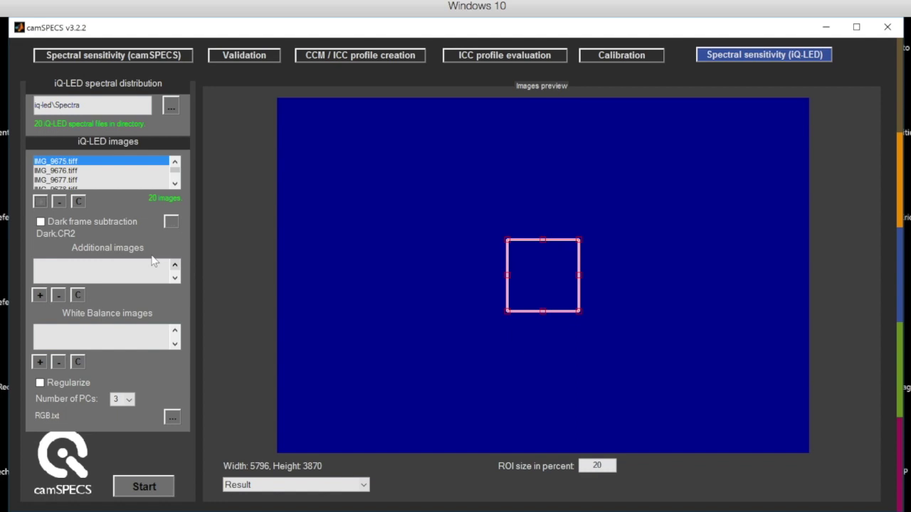
- Enable dark frame subtraction with the Dark.CR2 file and start the iQ-LED spectral measurement
click(40, 222)
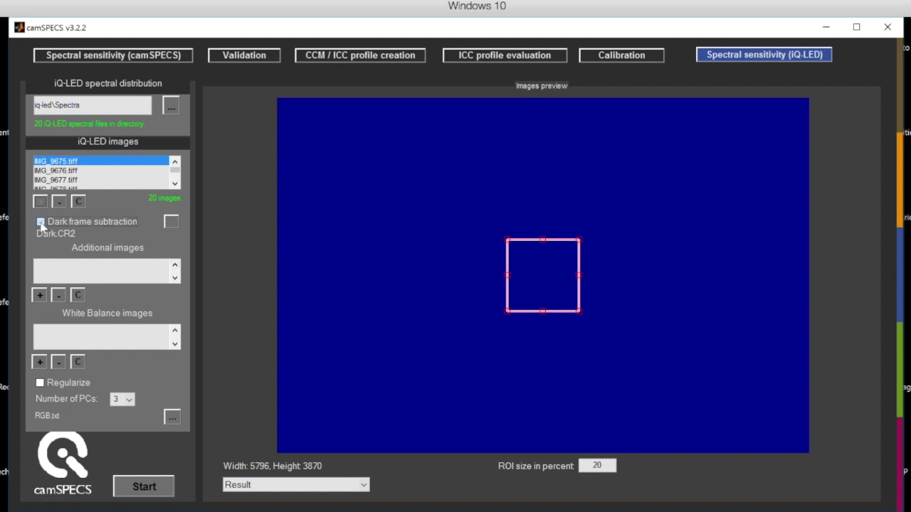
click(169, 224)
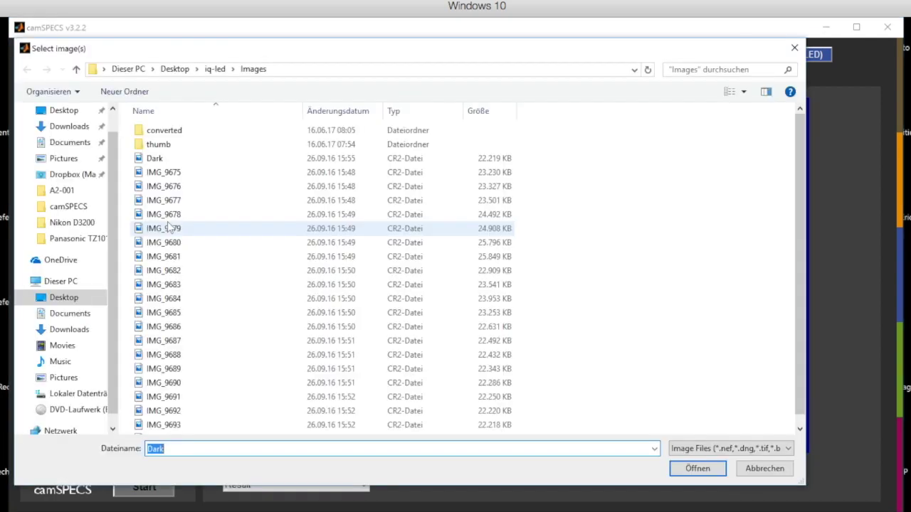
double_click(155, 158)
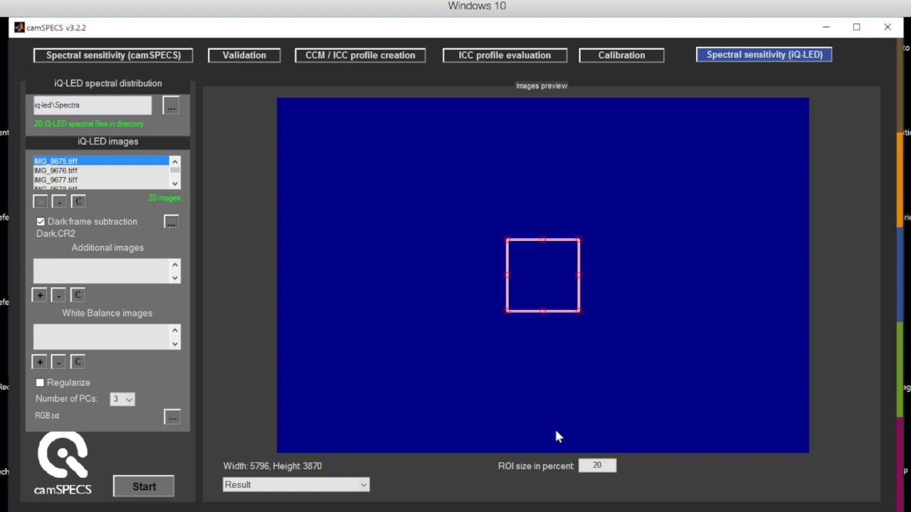
click(138, 484)
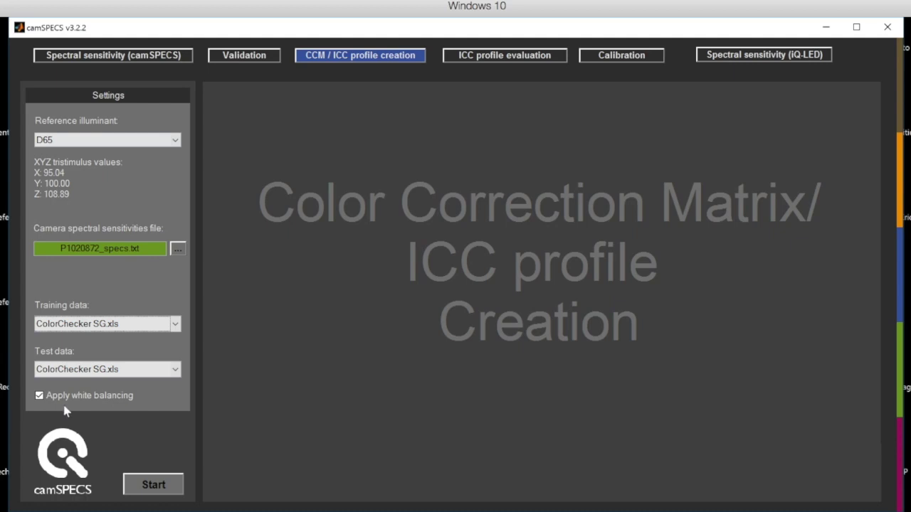
- Calculate the color correction matrices with D65 as the reference illuminant
click(175, 143)
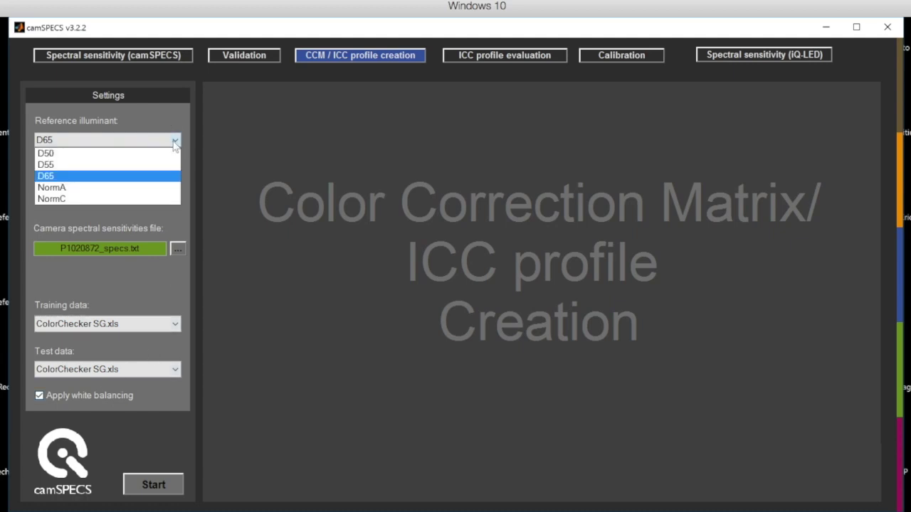
click(172, 176)
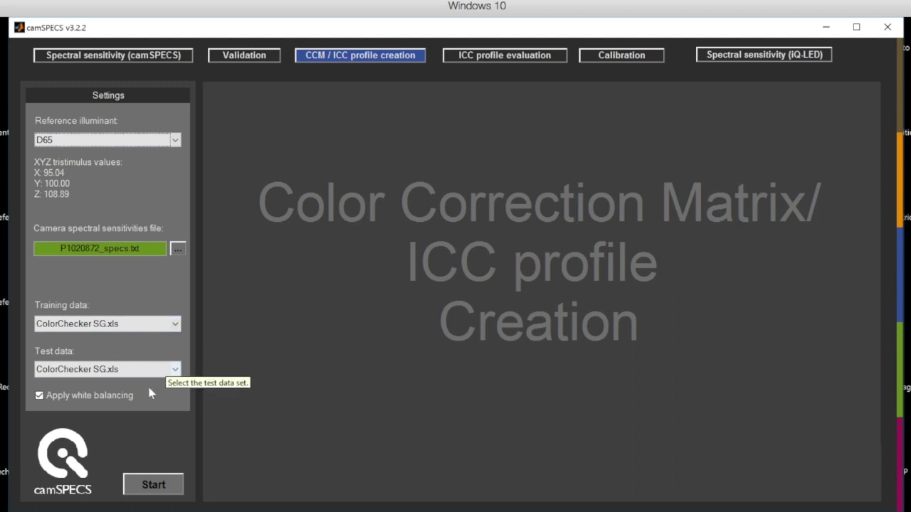
click(146, 485)
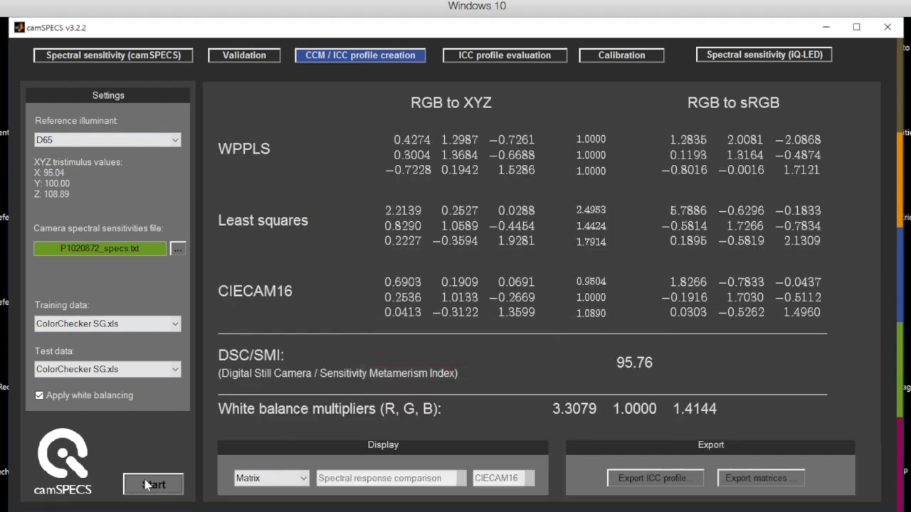
- Export the ICC profile to the C: drive as CameraProfile_CIECAM16_D65
click(651, 479)
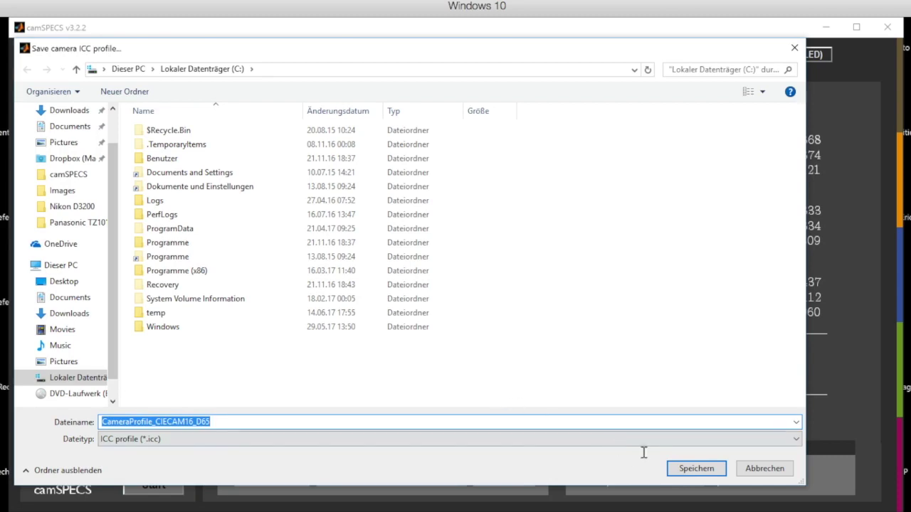
click(696, 469)
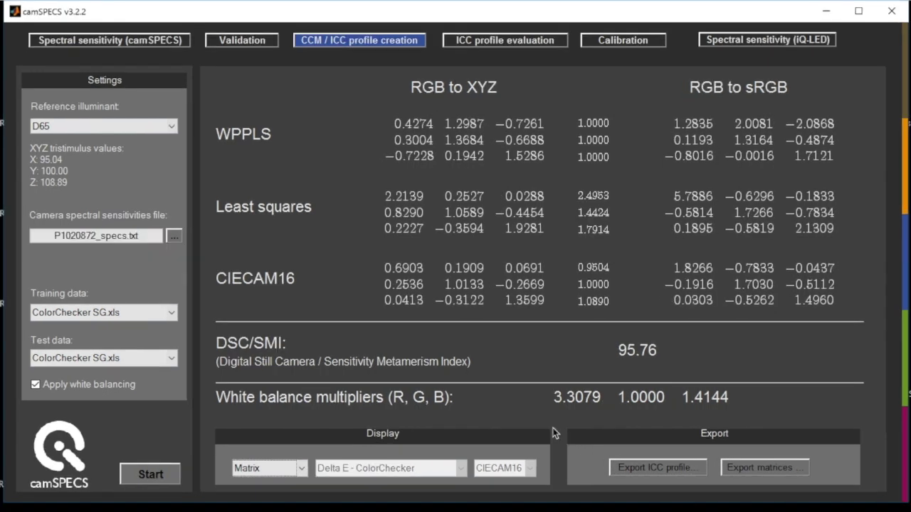
- Switch the results display from the matrices to Evaluation and show the Delta E - ColorChecker comparison
click(301, 468)
click(297, 497)
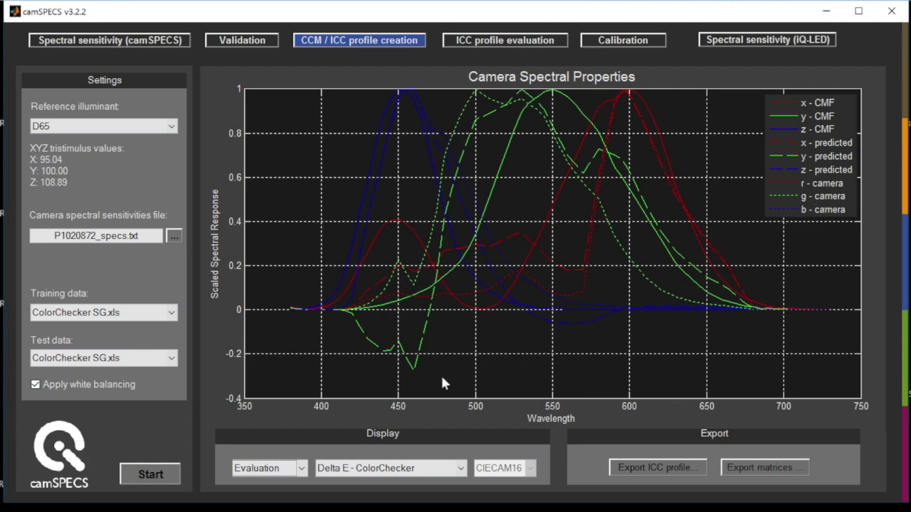
click(412, 470)
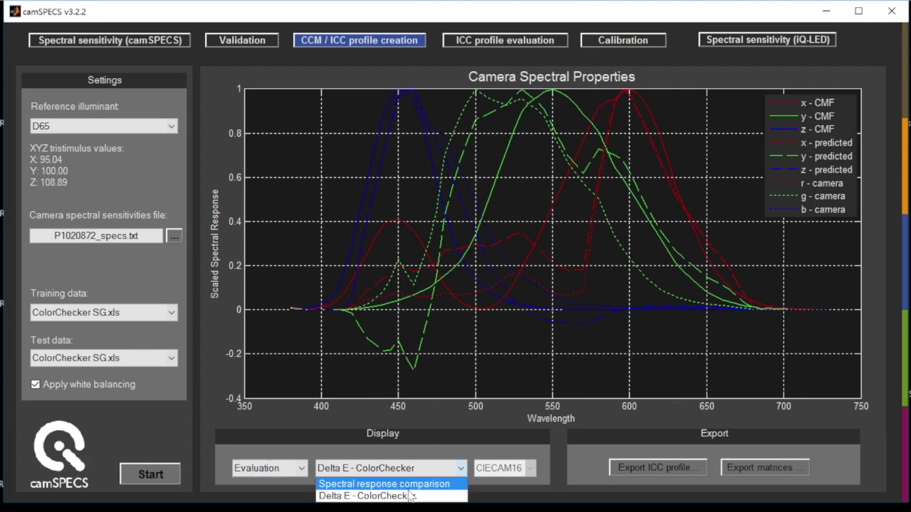
click(412, 496)
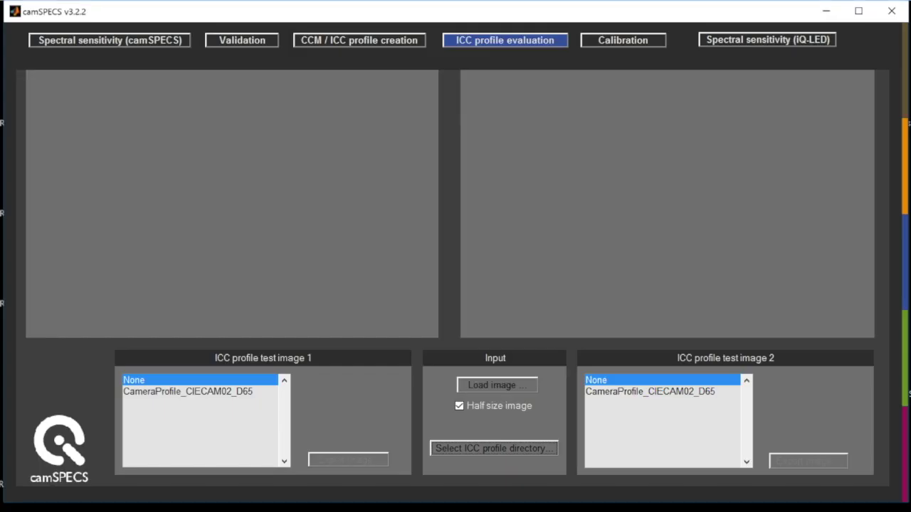
- Load the raw image 050742 from the Desktop for profile evaluation and apply CameraProfile_CIECAM02_D65 to test image 2
click(496, 390)
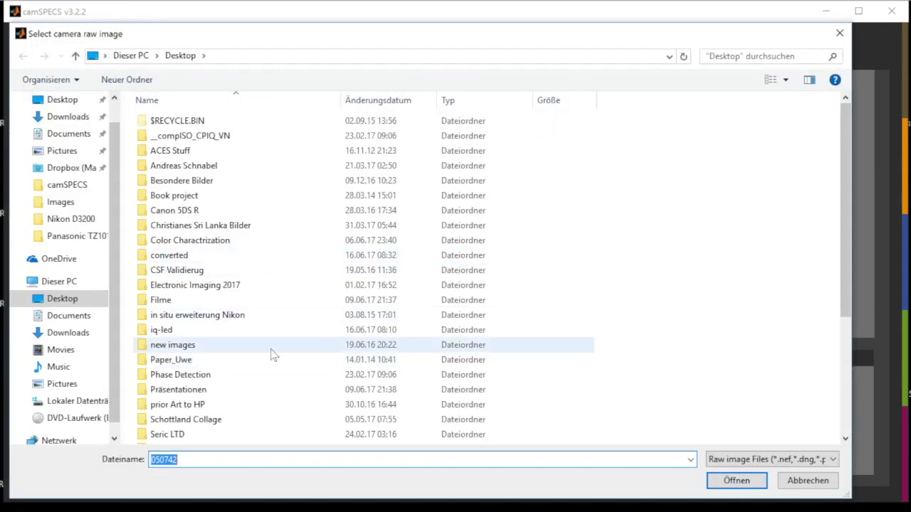
scroll(273, 353, down, 4)
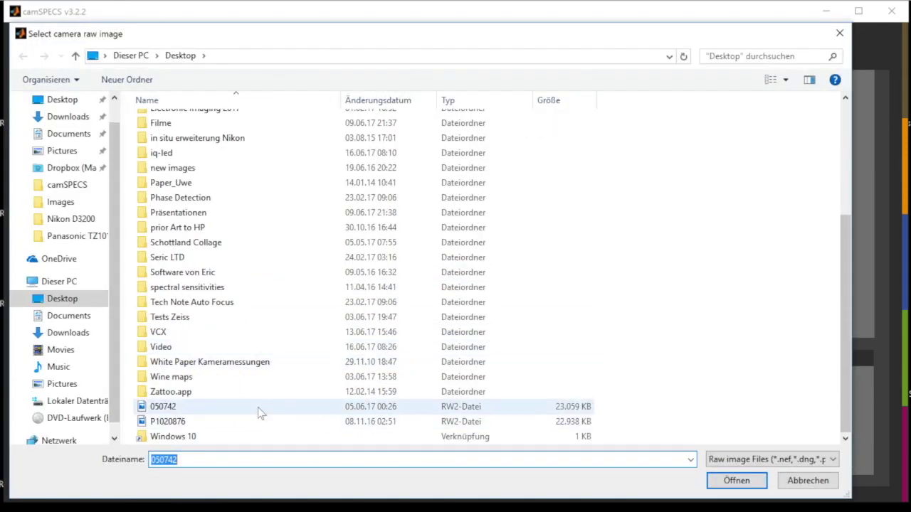
click(259, 410)
click(736, 481)
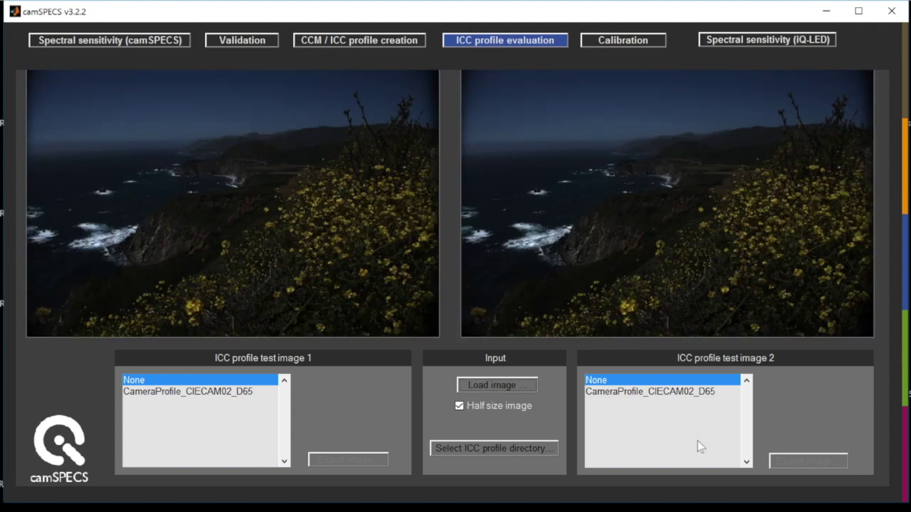
click(620, 392)
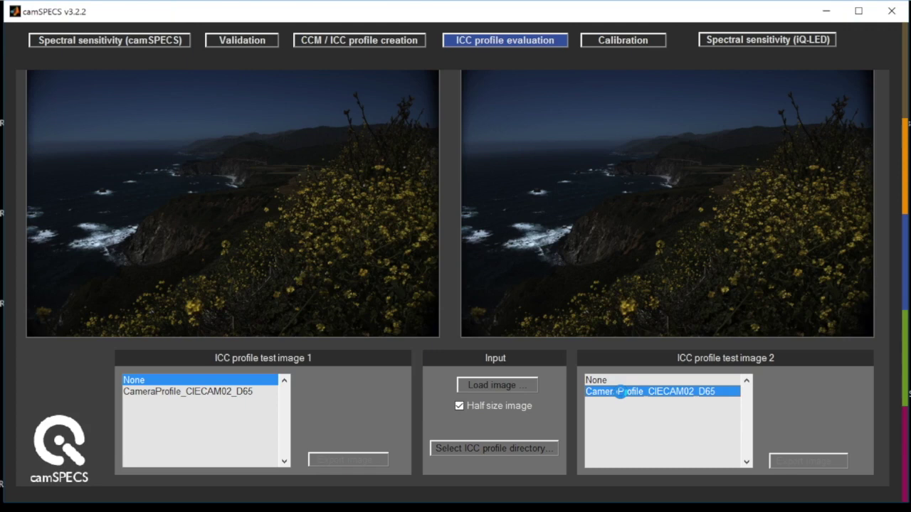